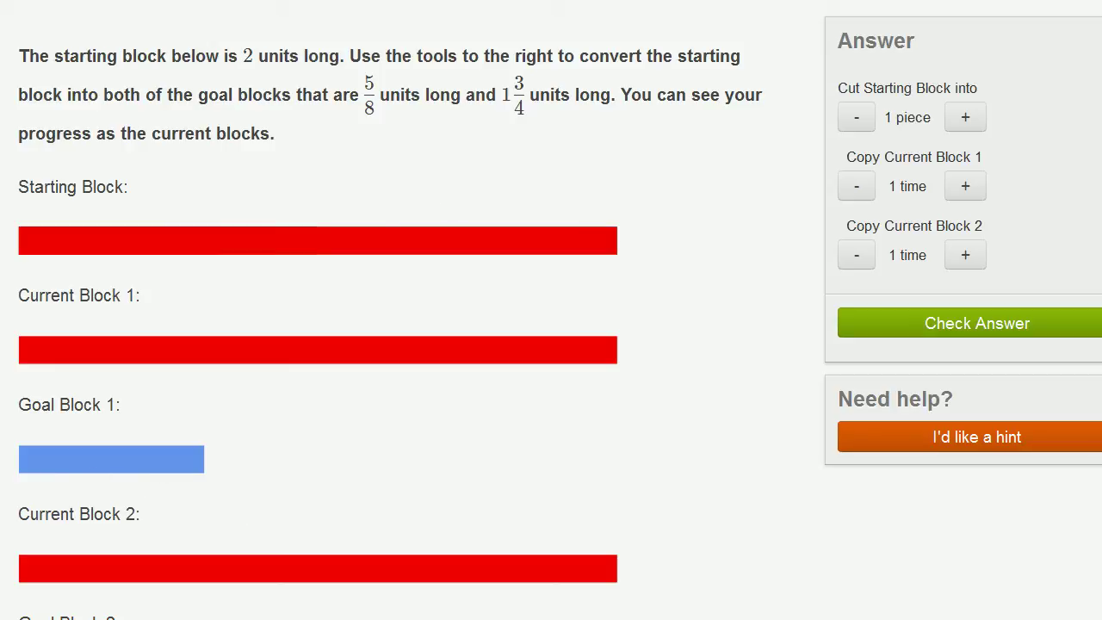
# - Cut the 2-unit starting block into 16 pieces
pyautogui.scroll(-1, 212, 581)
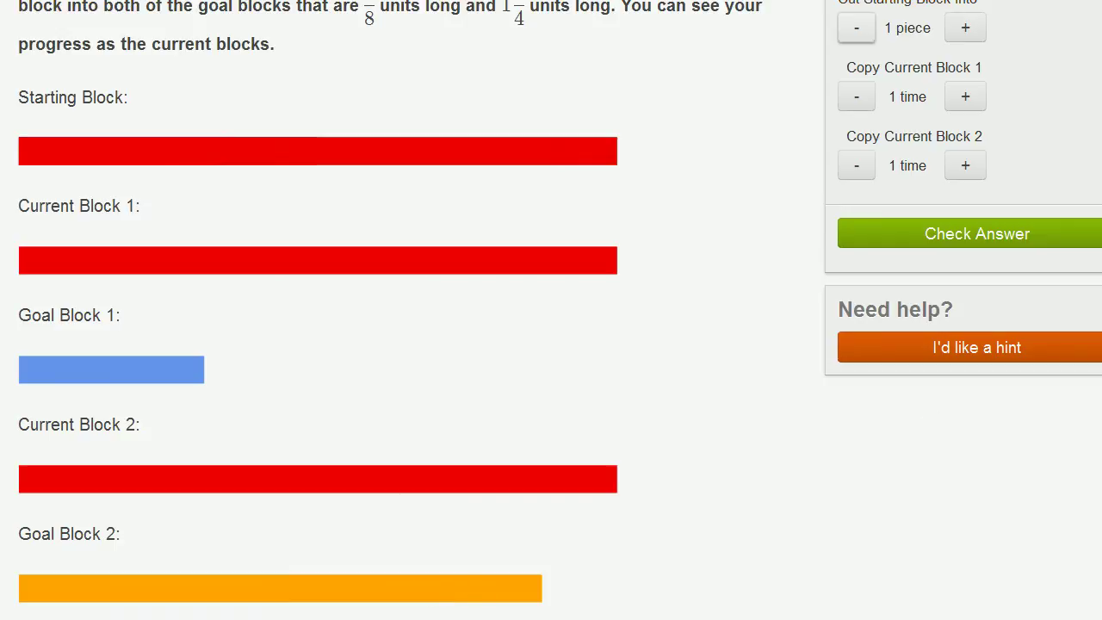
pyautogui.scroll(2, 552, 310)
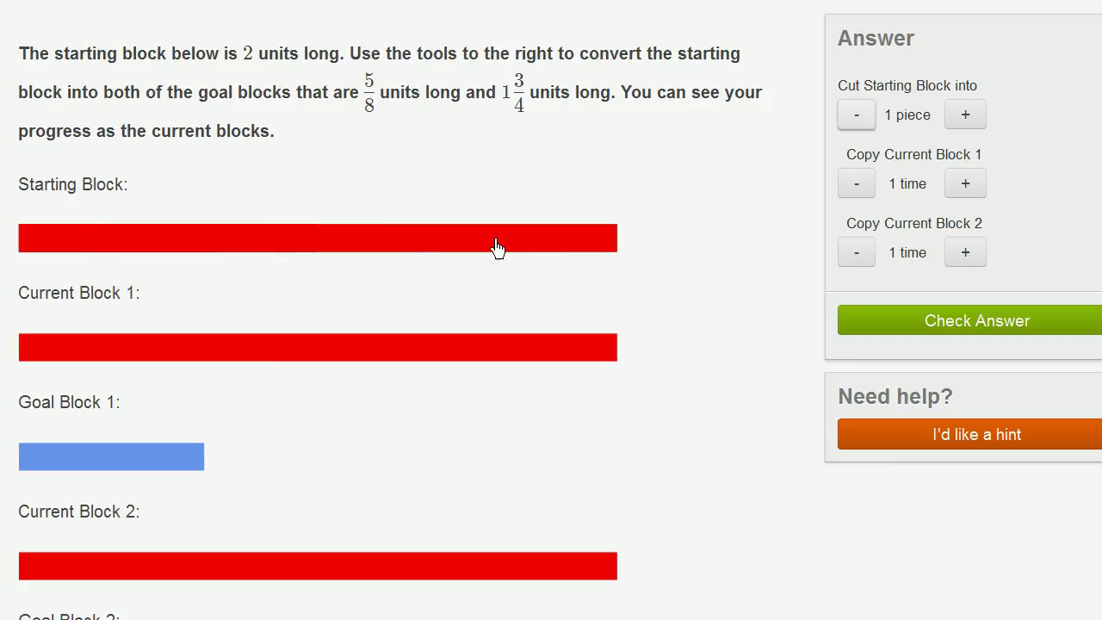
pyautogui.click(965, 121)
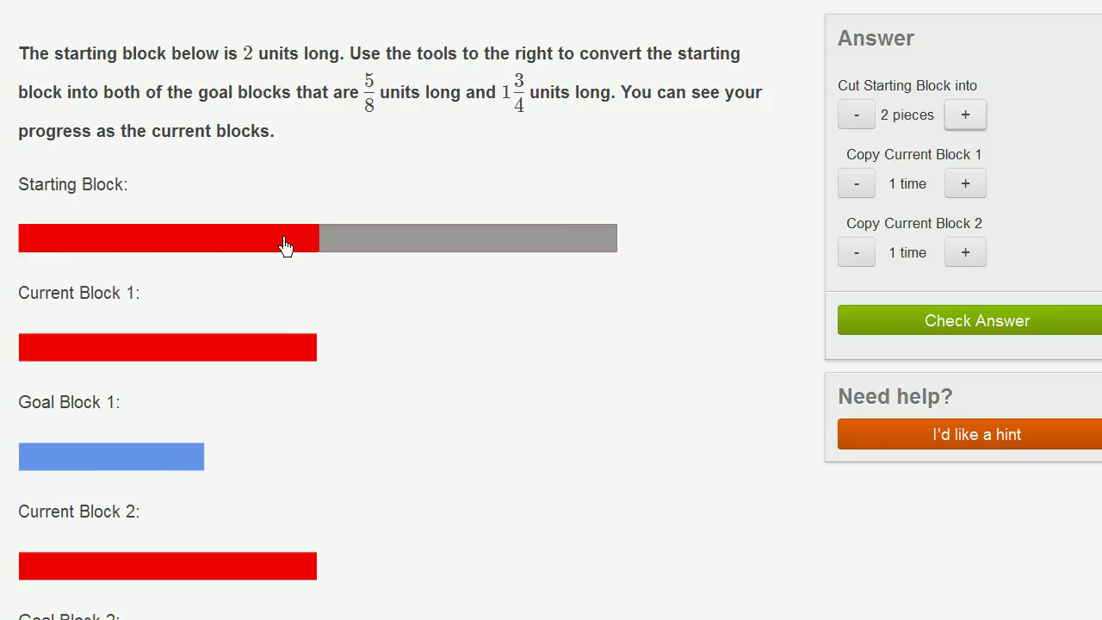
pyautogui.click(961, 125)
pyautogui.click(961, 125)
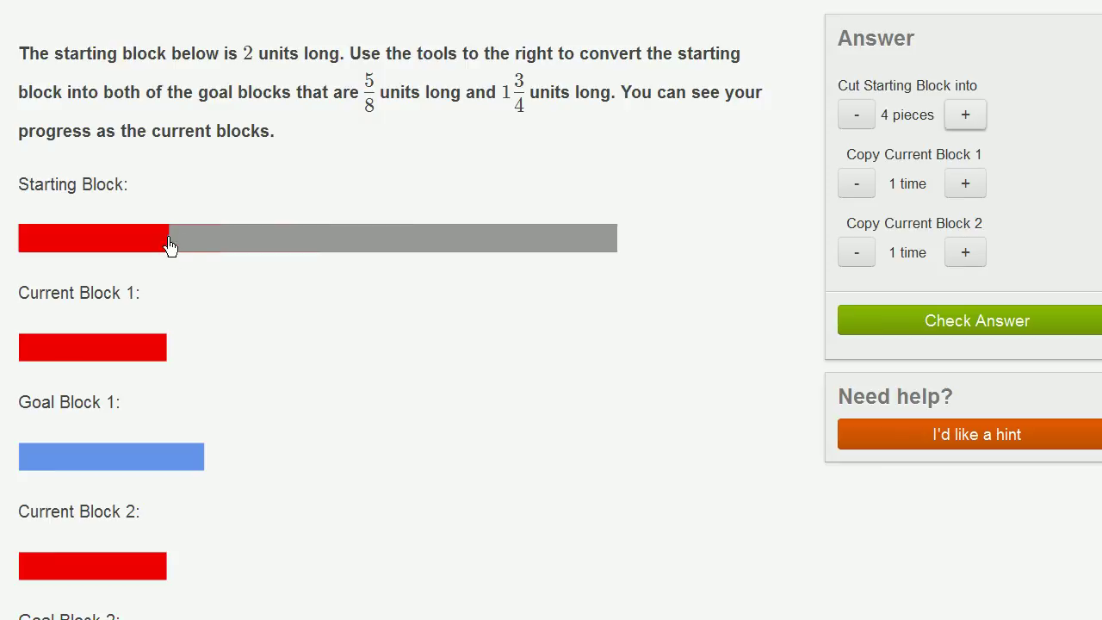
pyautogui.tripleClick(965, 119)
pyautogui.doubleClick(965, 119)
pyautogui.tripleClick(965, 119)
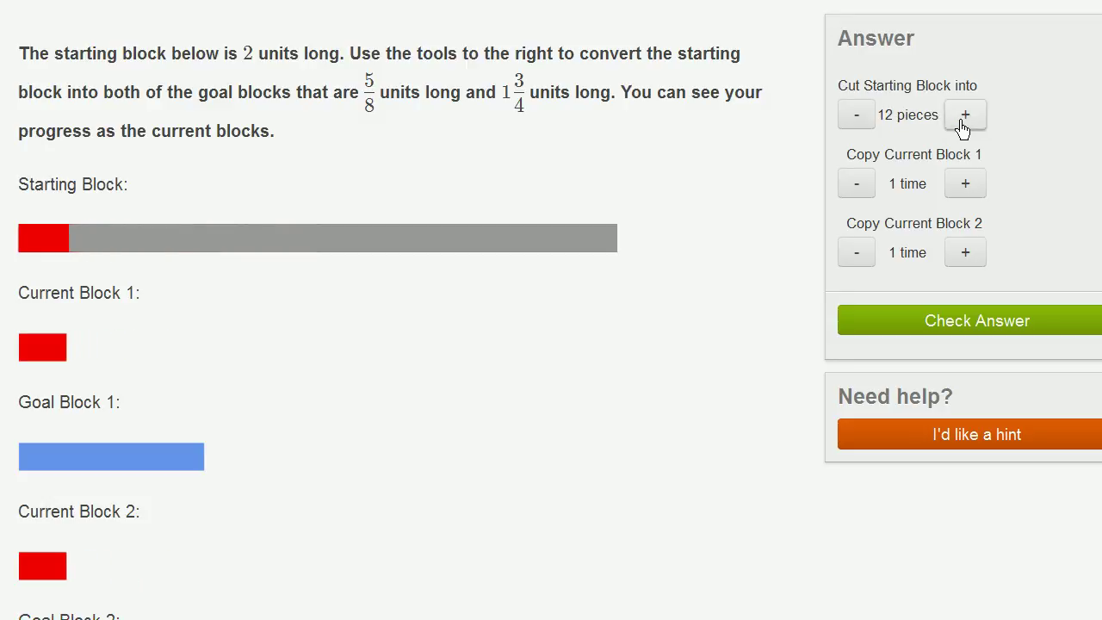
pyautogui.doubleClick(965, 119)
pyautogui.click(964, 119)
pyautogui.click(964, 119)
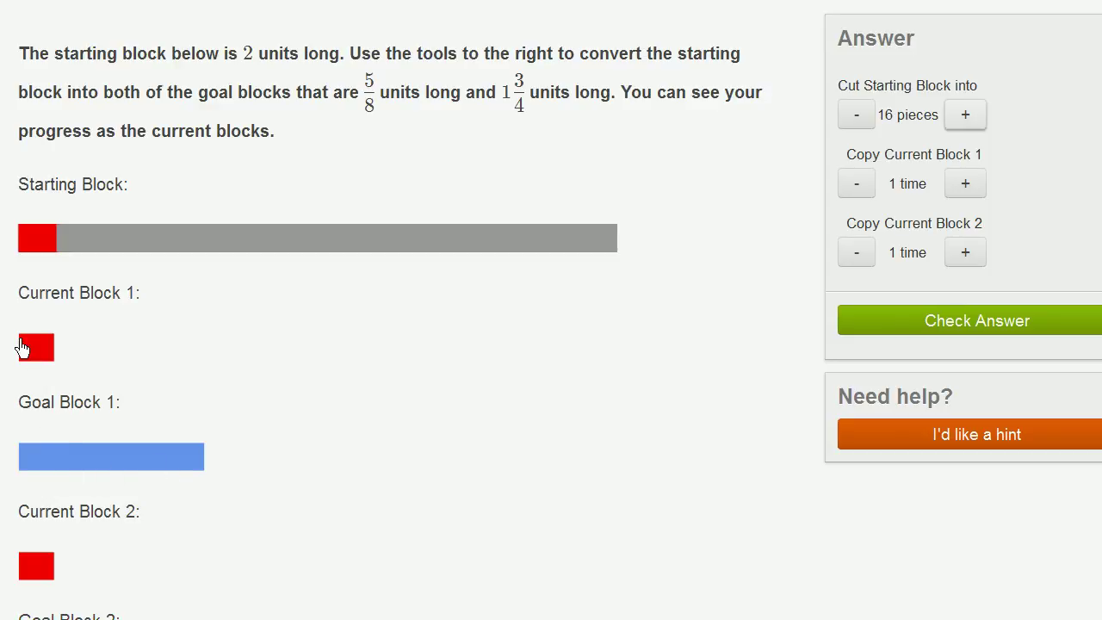
# - Set Current Block 1 to 5 copies to match the 5/8-unit Goal Block 1
pyautogui.click(965, 185)
pyautogui.click(965, 185)
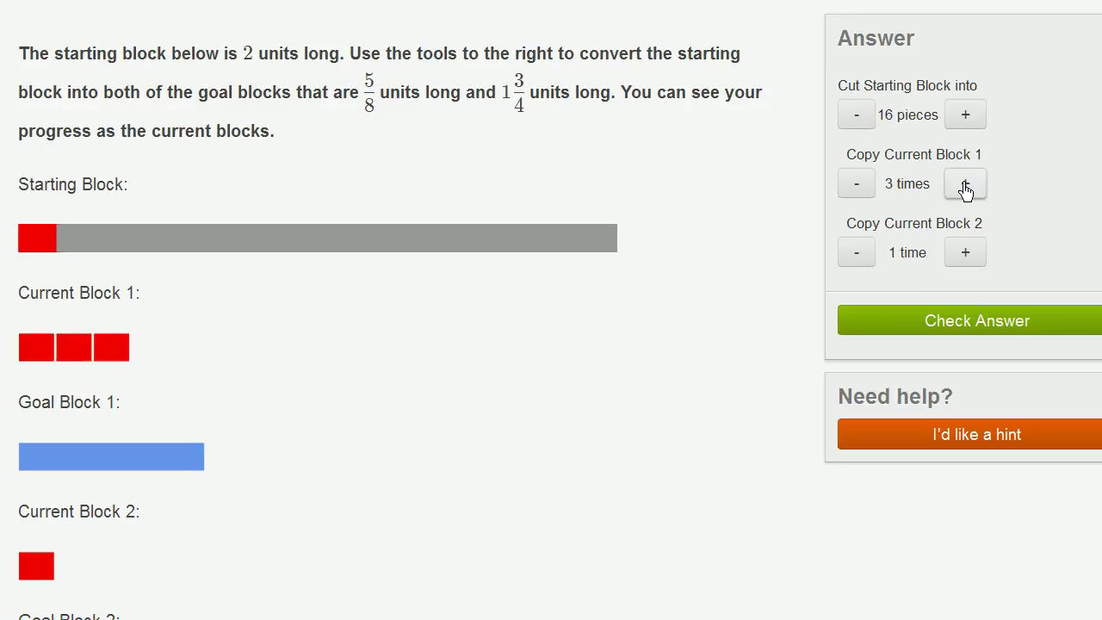
pyautogui.click(966, 185)
pyautogui.click(966, 186)
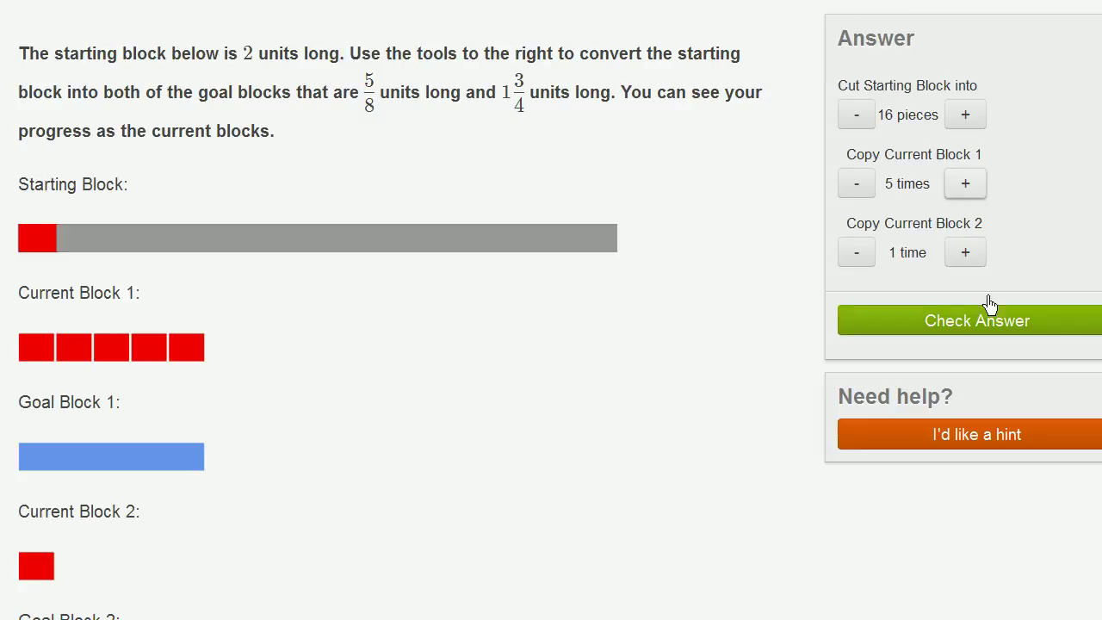
# - Set Current Block 2 to 14 copies to match the 1 3/4-unit Goal Block 2, and submit the answer for checking
pyautogui.click(970, 263)
pyautogui.click(970, 263)
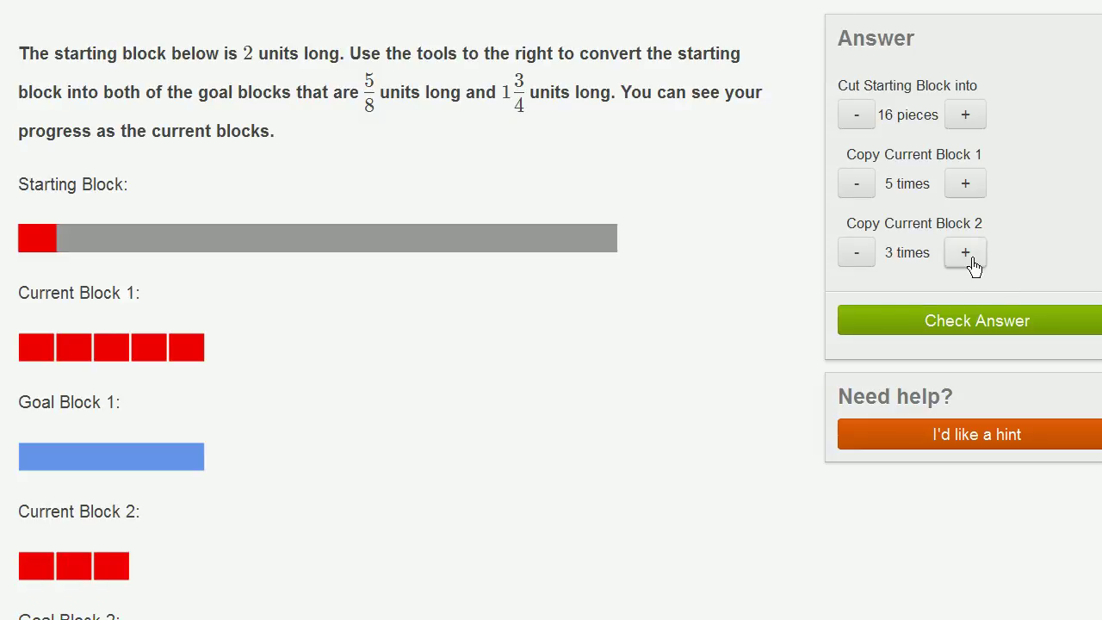
pyautogui.click(971, 262)
pyautogui.click(971, 263)
pyautogui.click(971, 263)
pyautogui.click(971, 262)
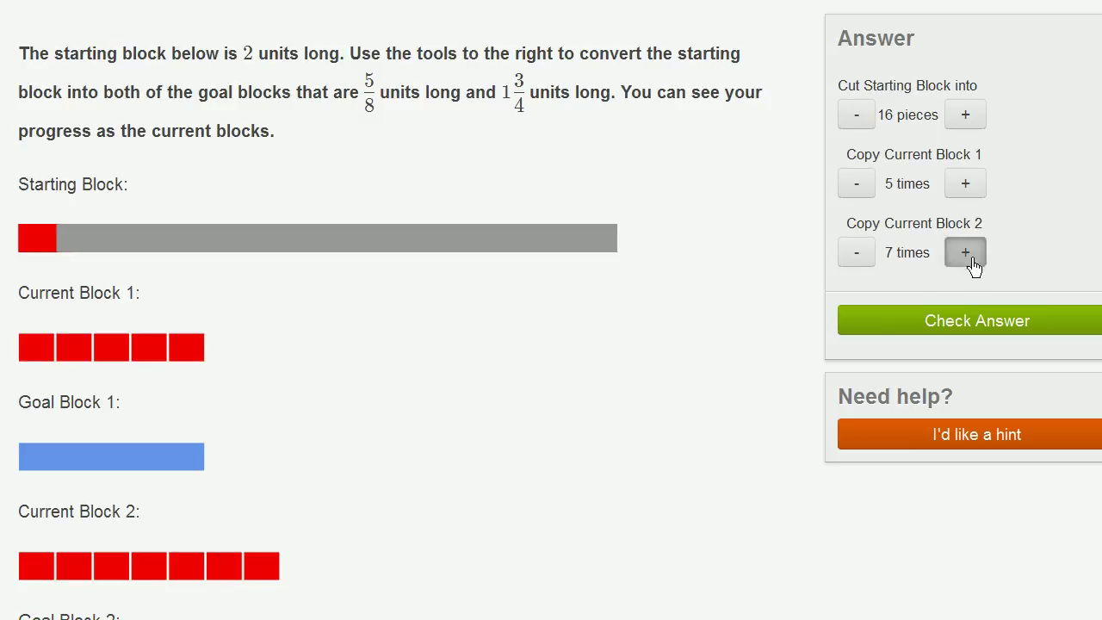
pyautogui.click(971, 262)
pyautogui.scroll(-3, 873, 290)
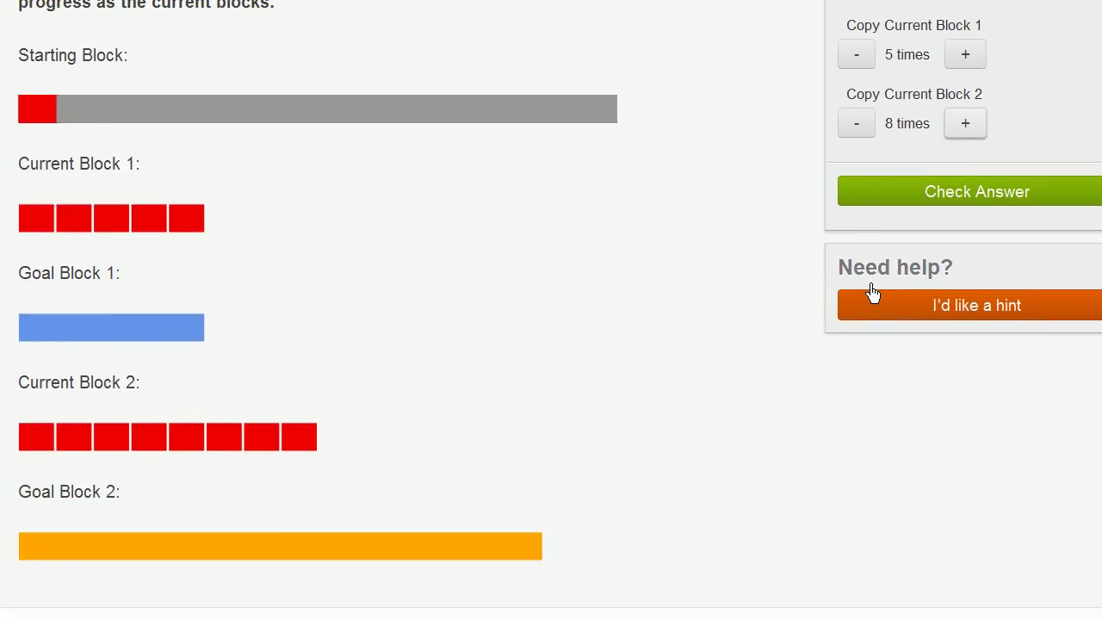
pyautogui.click(981, 136)
pyautogui.click(982, 136)
pyautogui.click(982, 136)
pyautogui.click(981, 136)
pyautogui.click(982, 136)
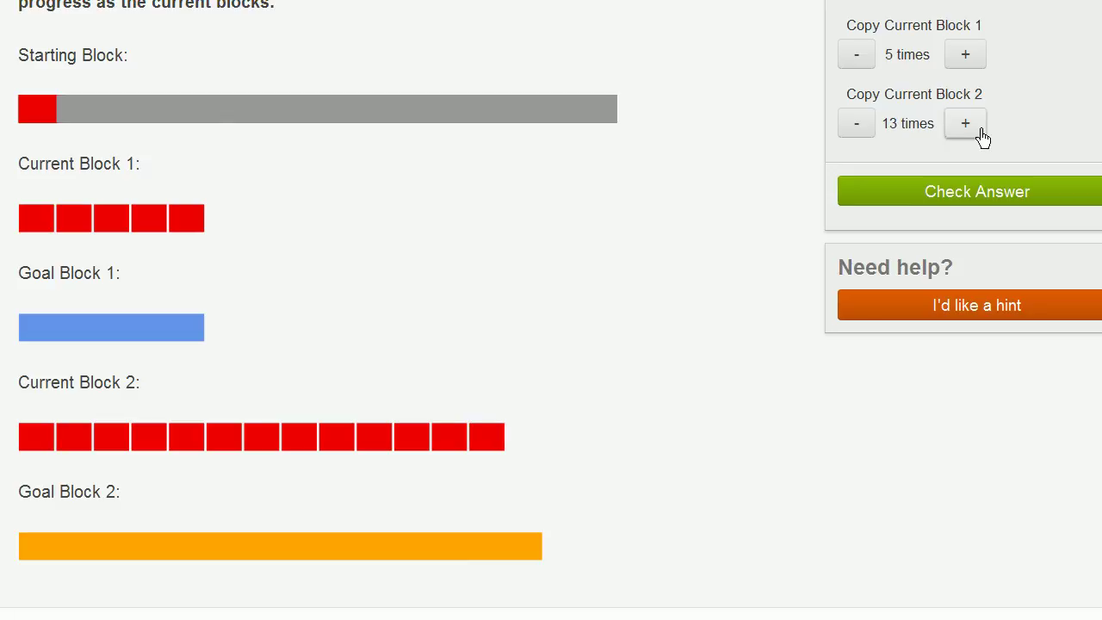
pyautogui.click(982, 136)
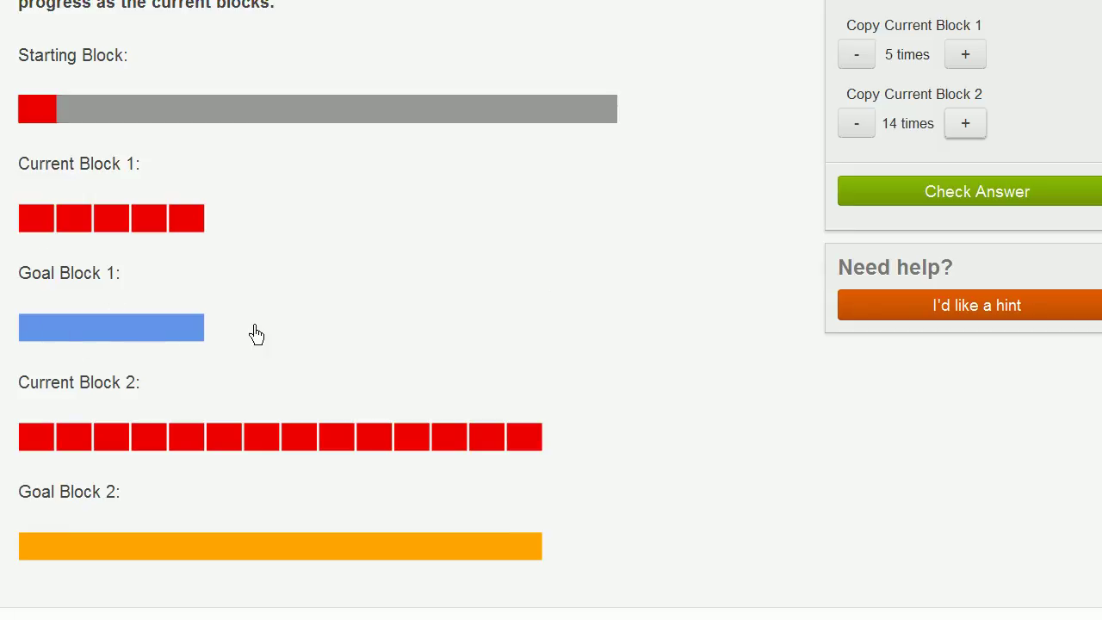
pyautogui.click(890, 204)
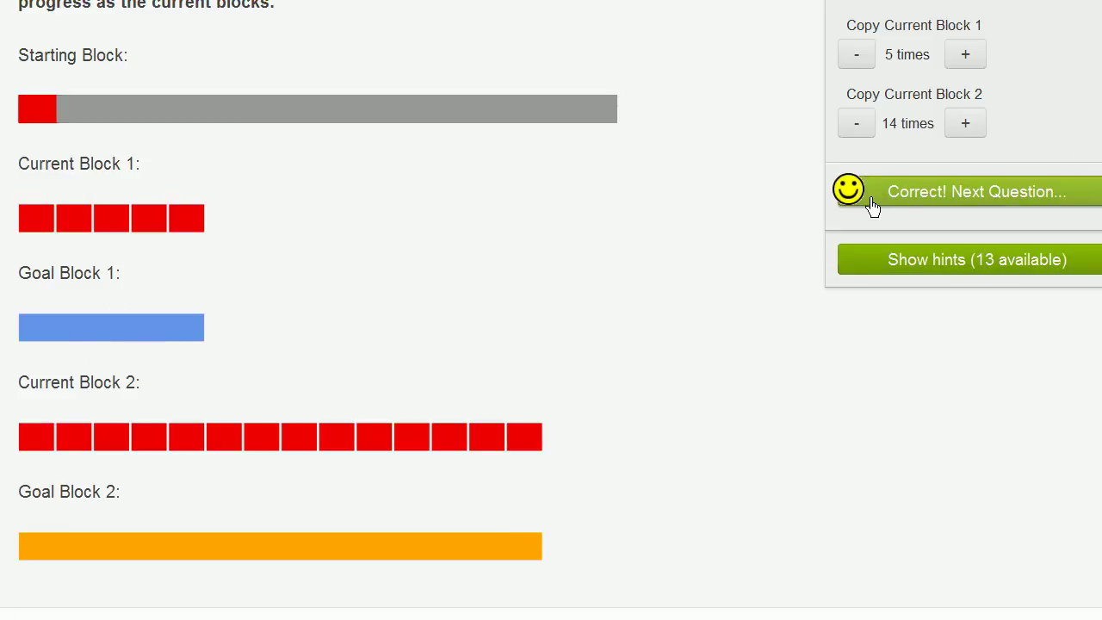